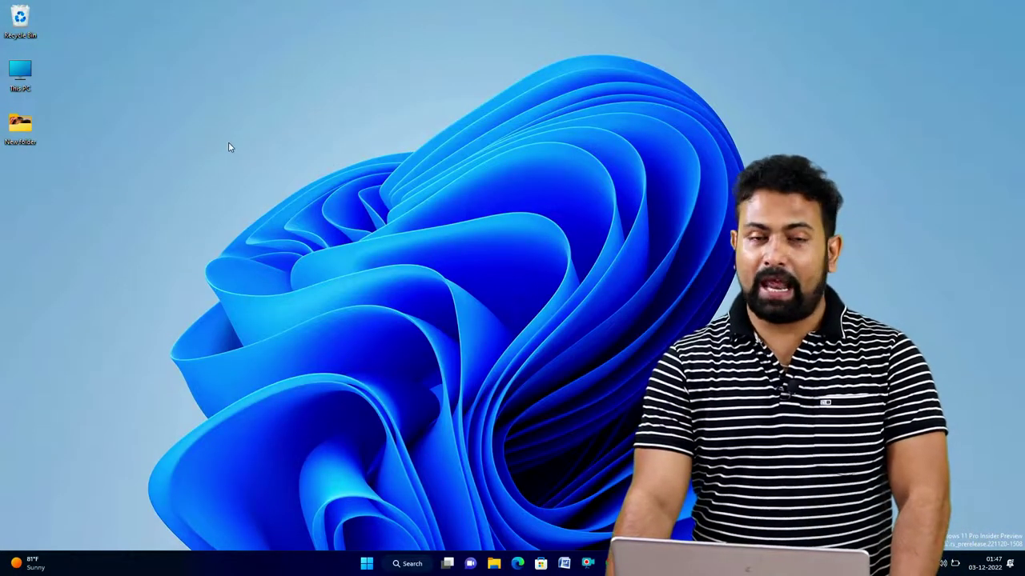
right_click(228, 147)
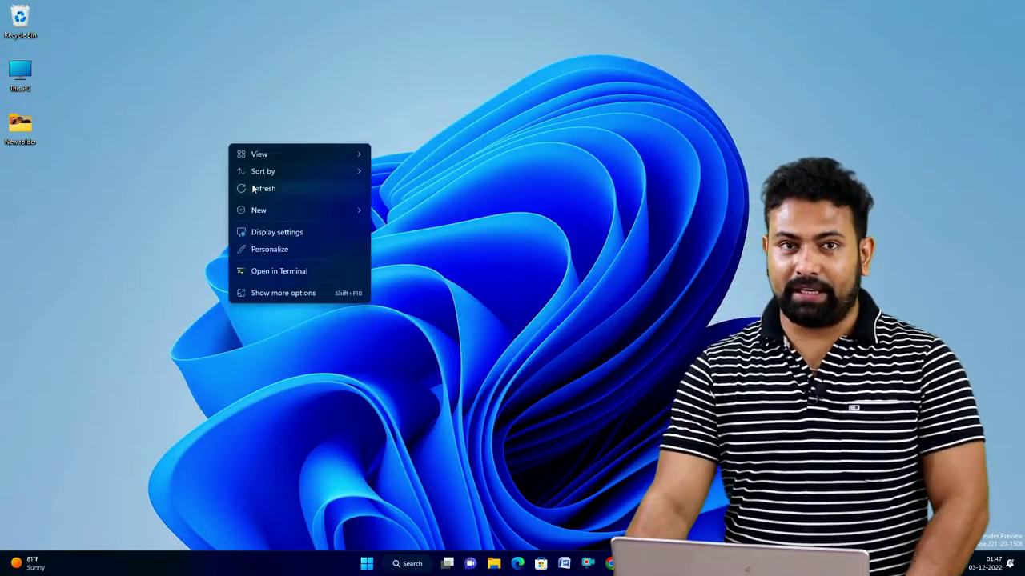
click(255, 189)
right_click(242, 142)
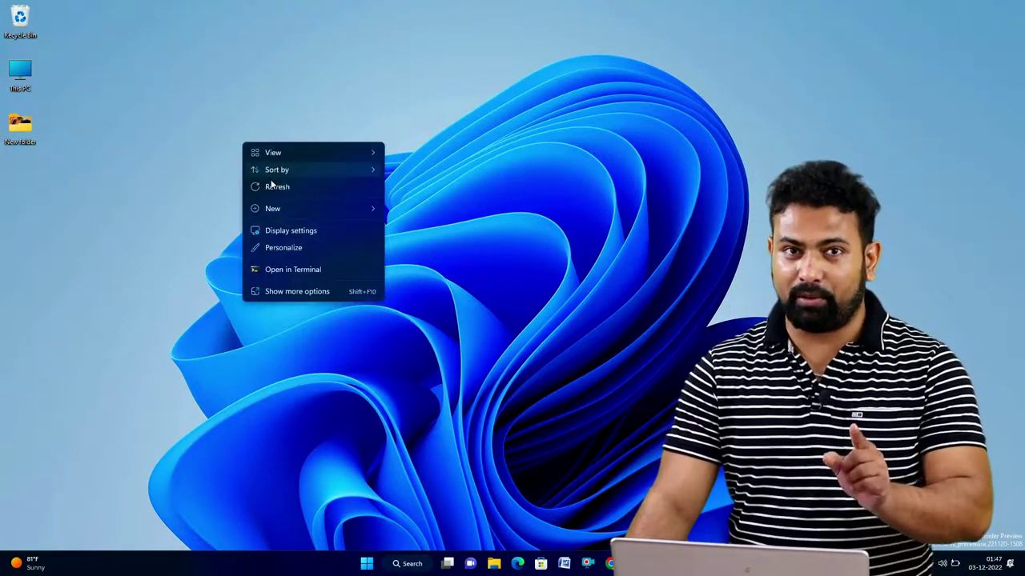
click(273, 186)
right_click(255, 164)
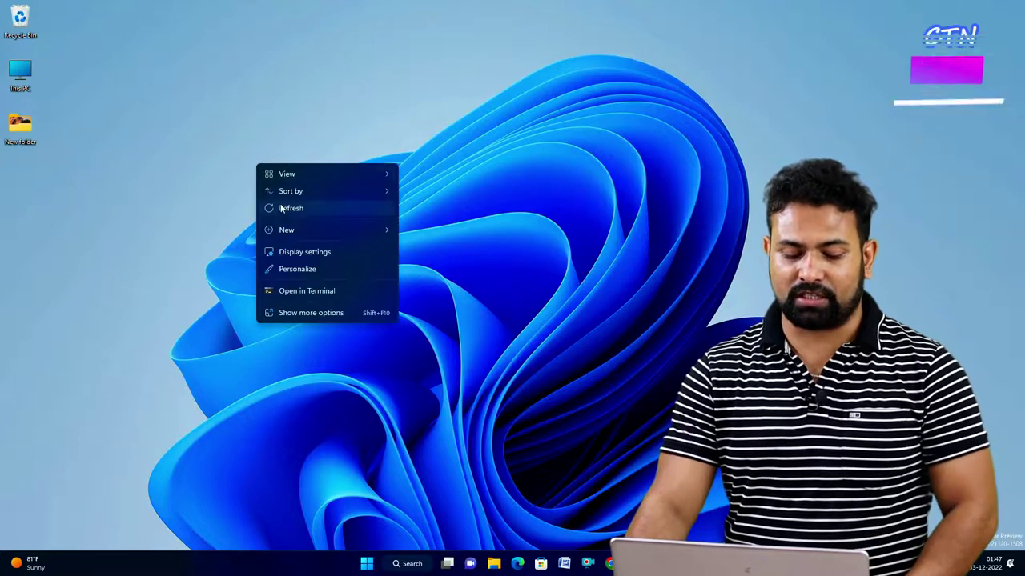
click(299, 208)
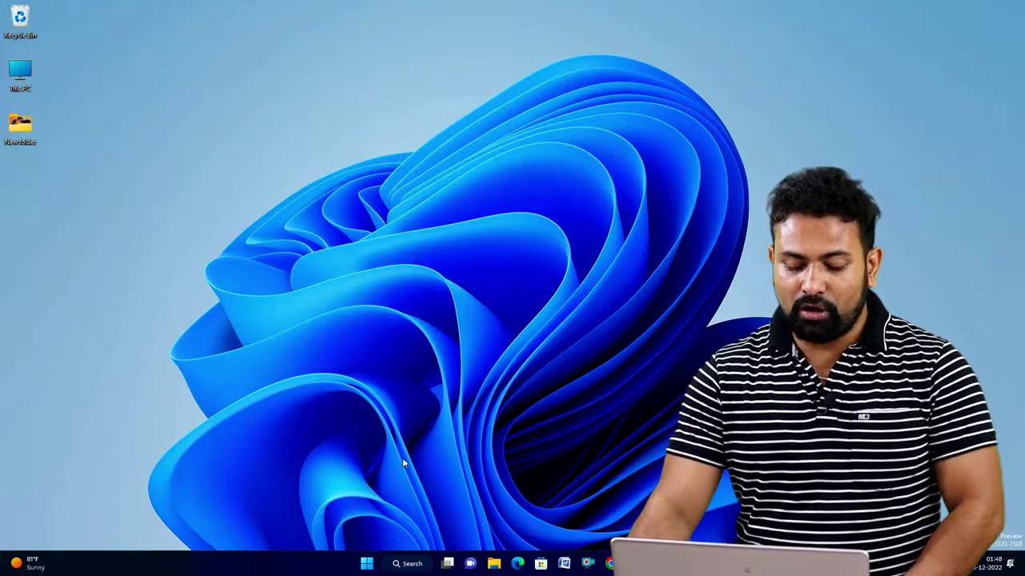
Open Control Panel from the recent Windows search items.
click(417, 570)
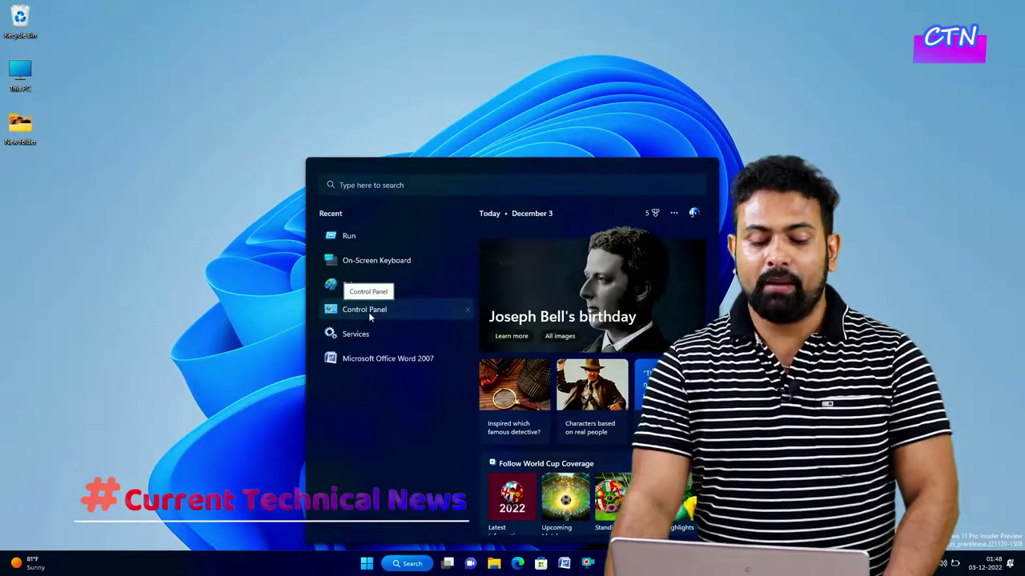
key(Escape)
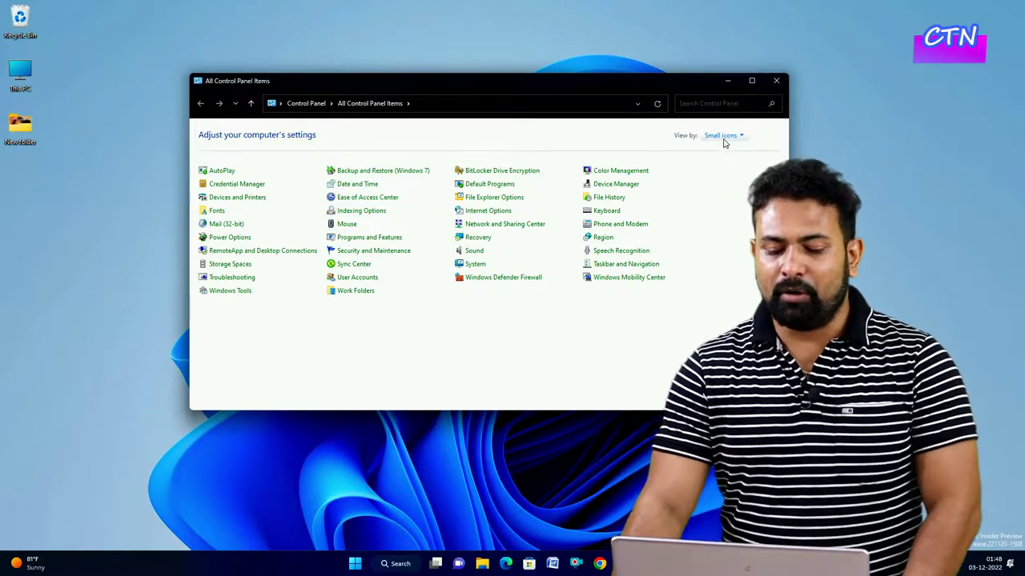
Switch the Control Panel view to Category and return it to Small icons.
click(724, 137)
click(726, 150)
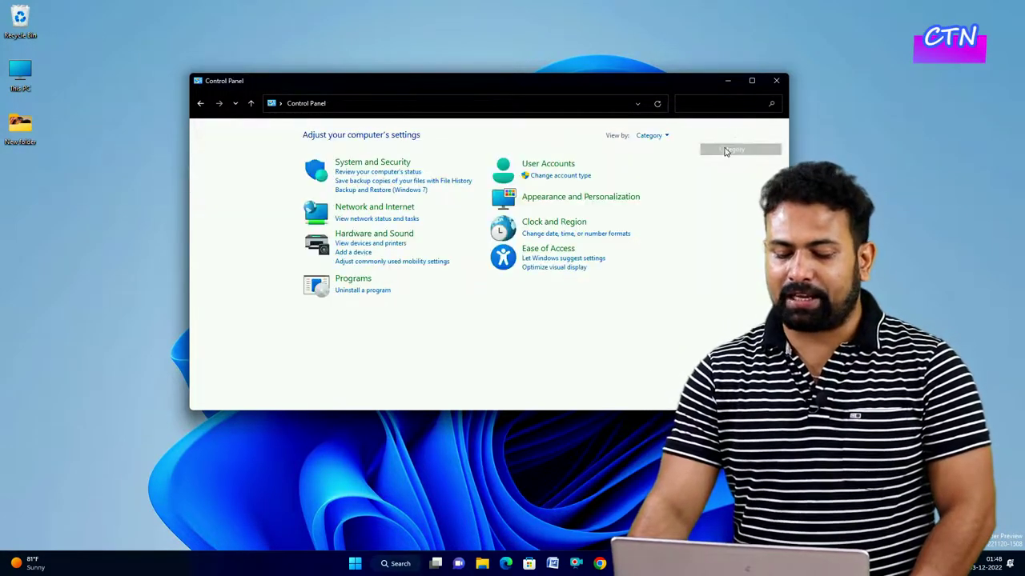
click(650, 136)
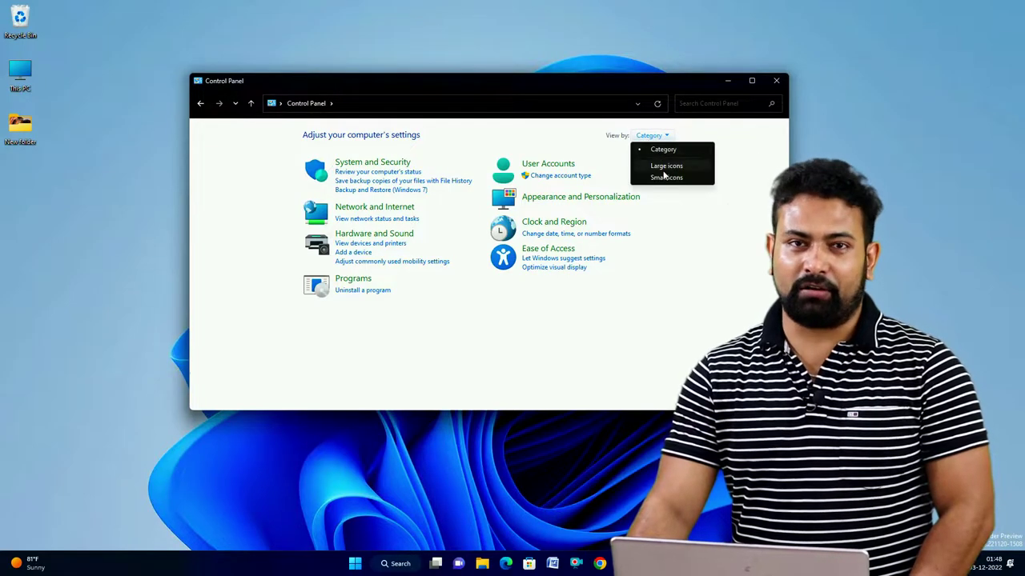
click(668, 176)
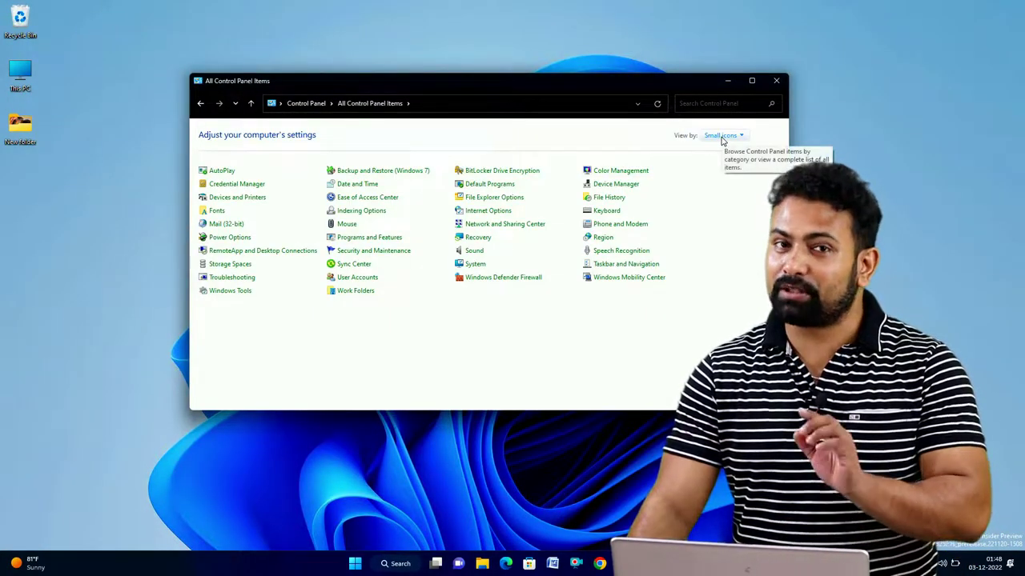
click(723, 137)
click(734, 177)
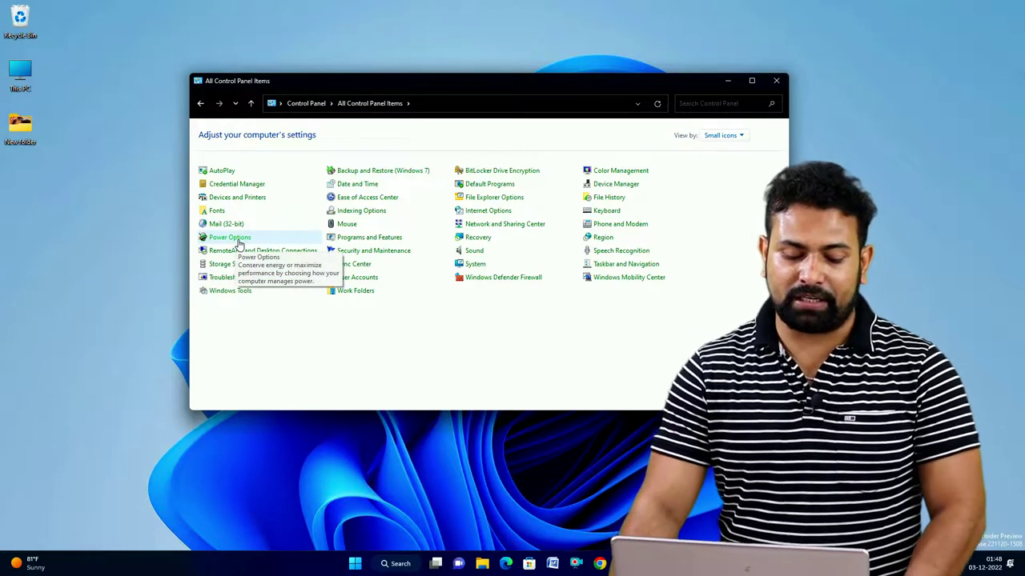
Go to Power Options and start creating a new power plan.
click(238, 240)
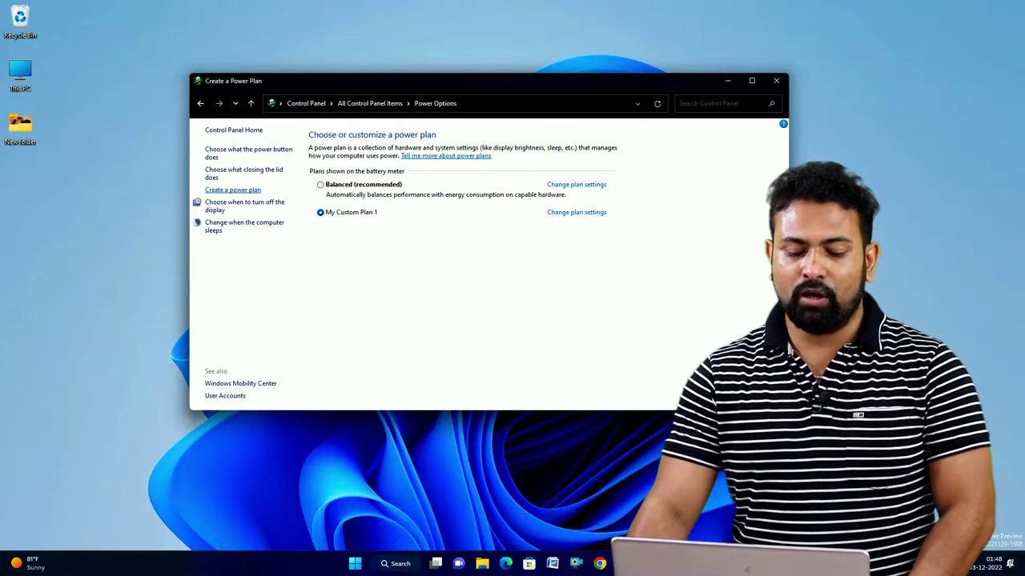
click(244, 192)
drag(421, 85, 340, 73)
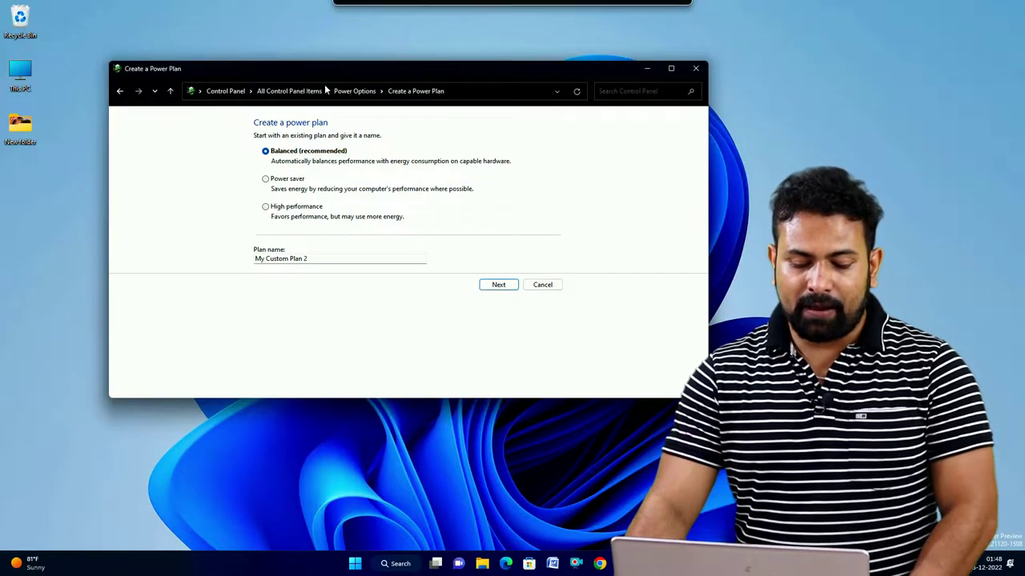
Create a power plan named 123456 based on High performance, accepting the proposed display and sleep settings.
click(272, 212)
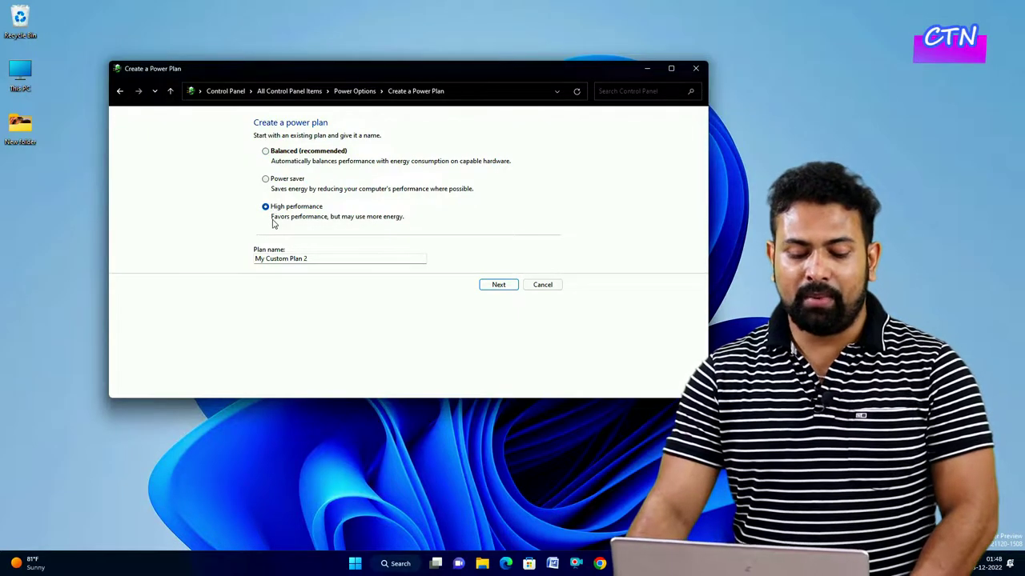
key(Tab)
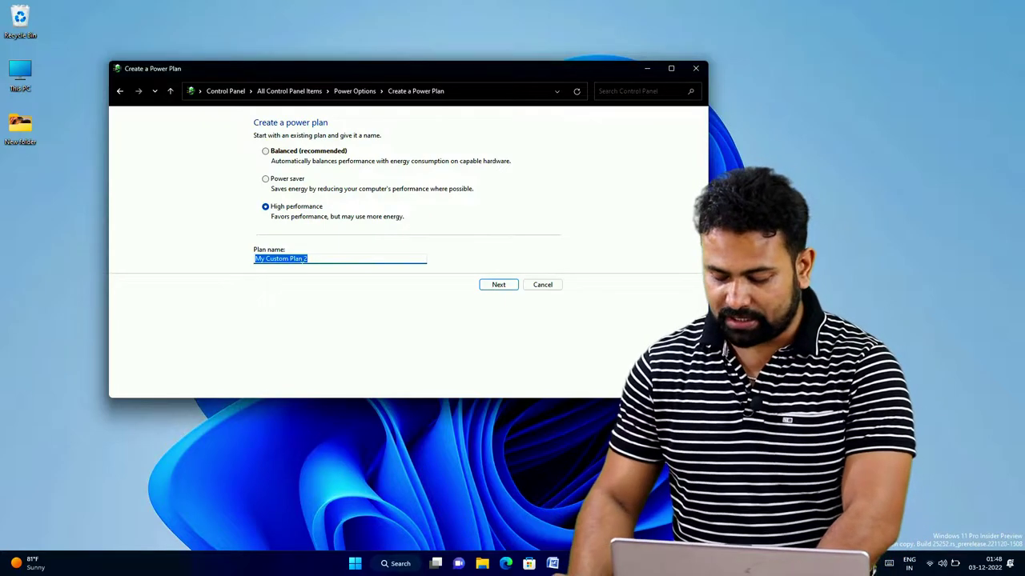
key(BackSpace)
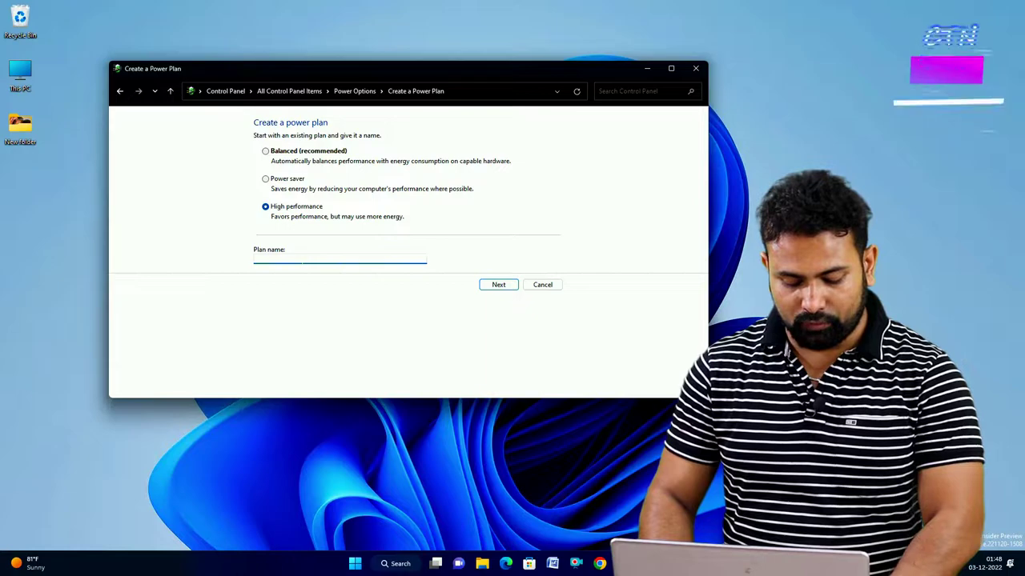
text(123456)
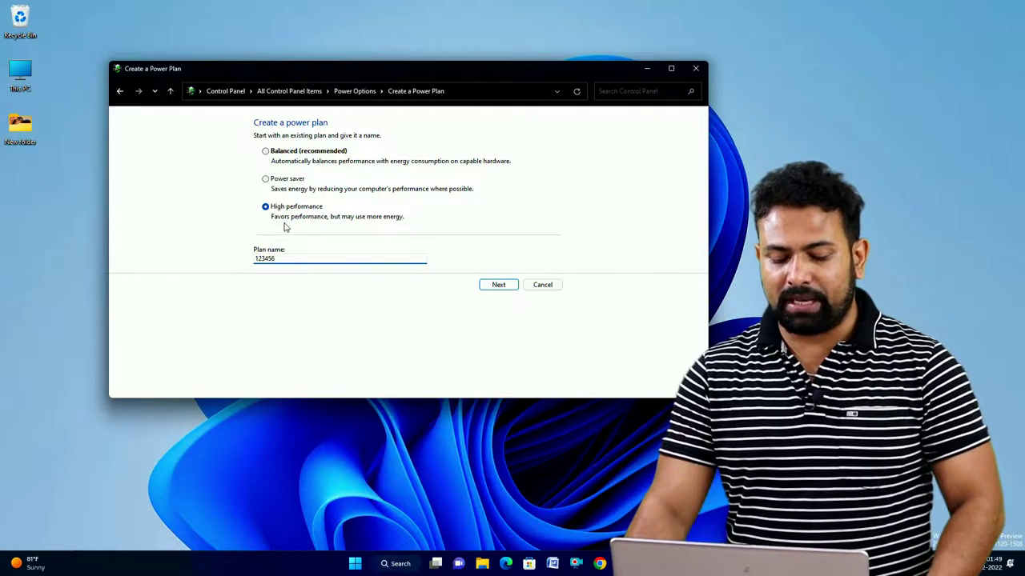
click(499, 286)
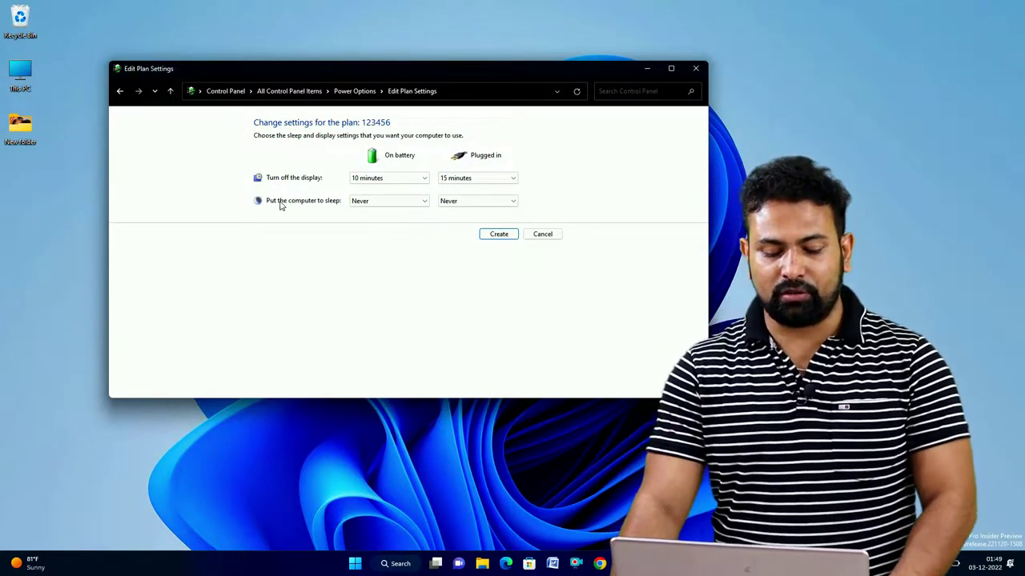
click(498, 233)
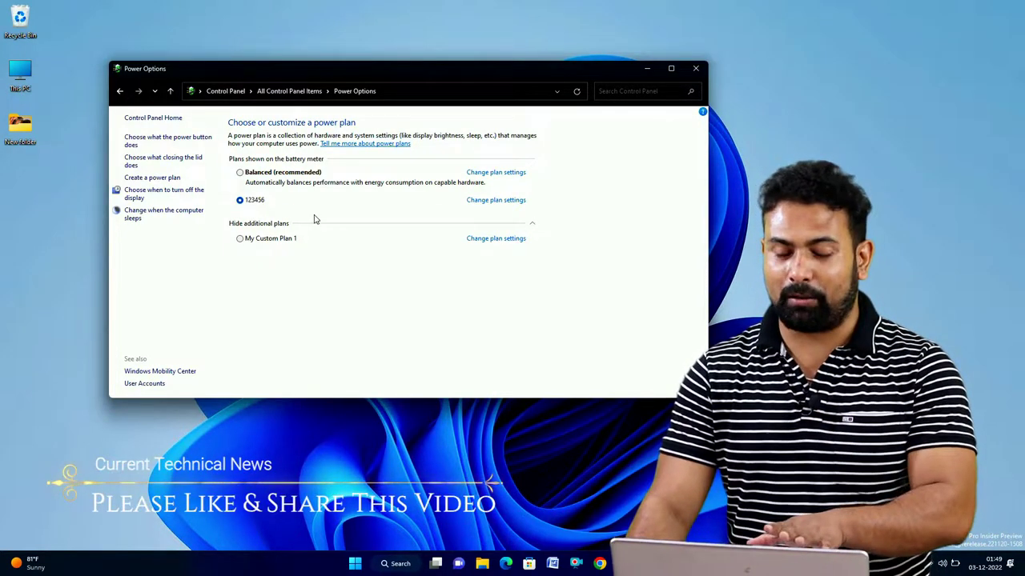
Open the advanced power settings of the 123456 plan.
click(498, 201)
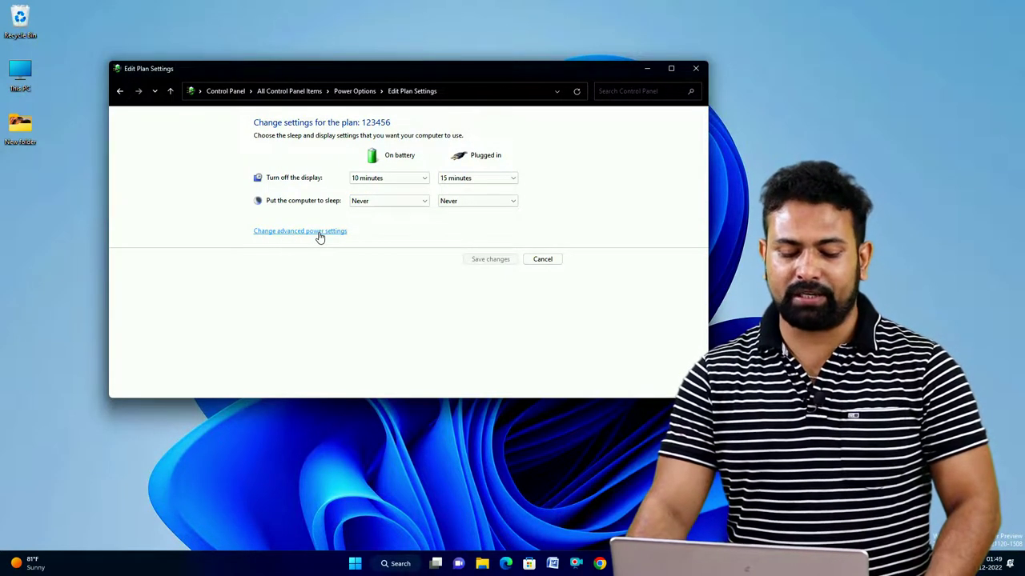
click(320, 232)
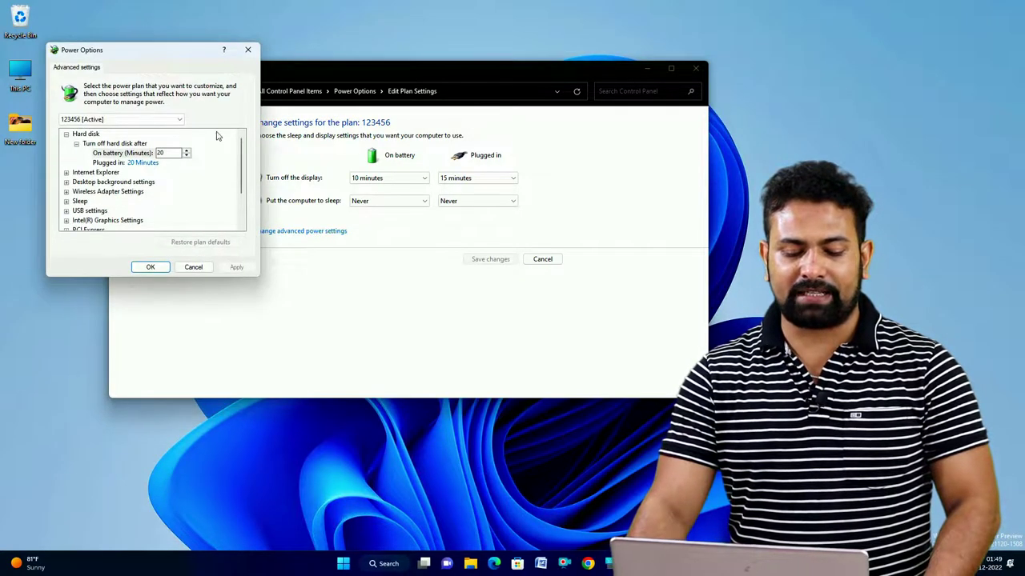
drag(170, 62, 344, 104)
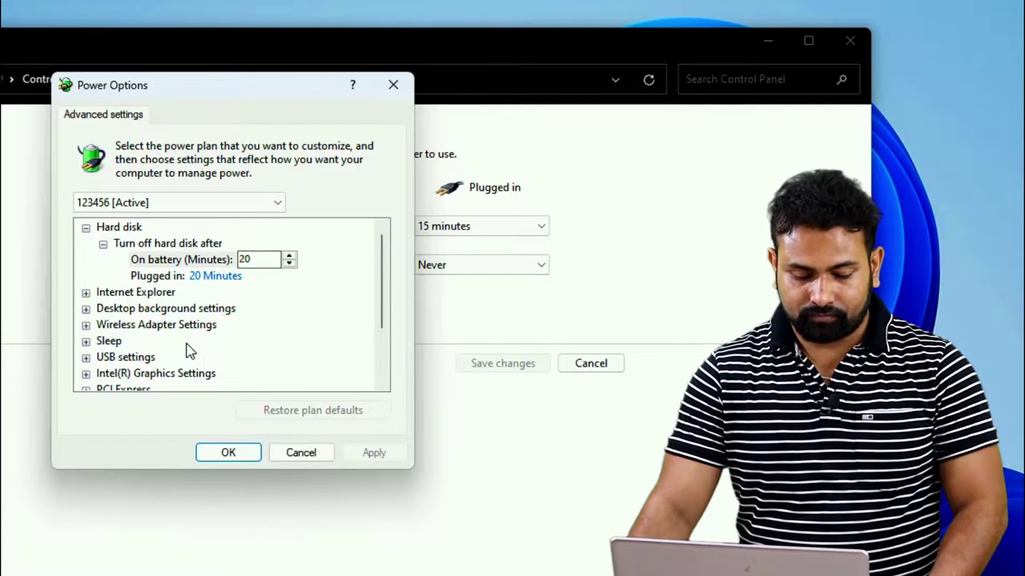
Set PCI Express Link State Power Management to Moderate power savings for both plugged in and on battery.
scroll(188, 350, down, 2)
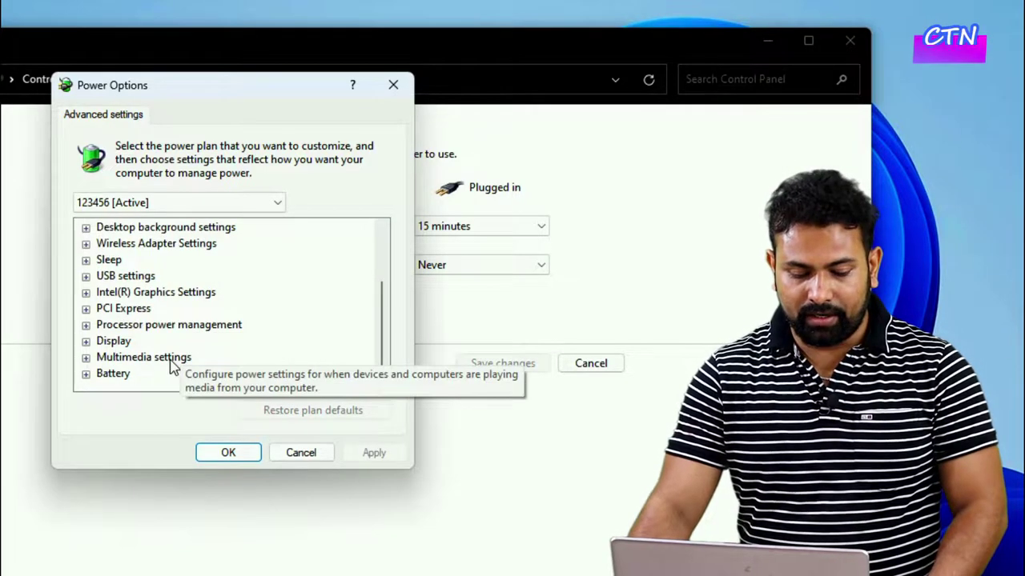
click(86, 309)
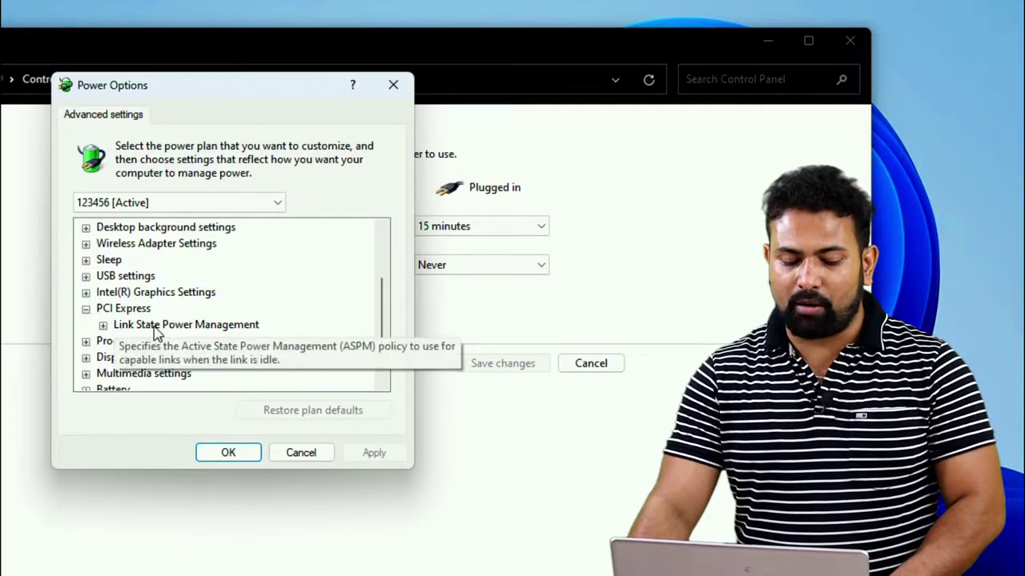
click(103, 325)
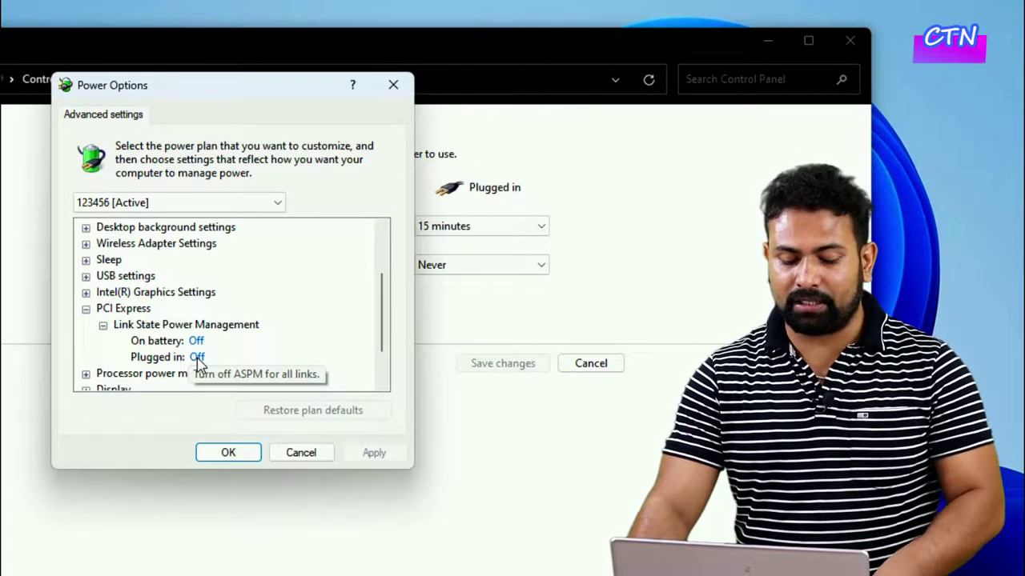
click(197, 358)
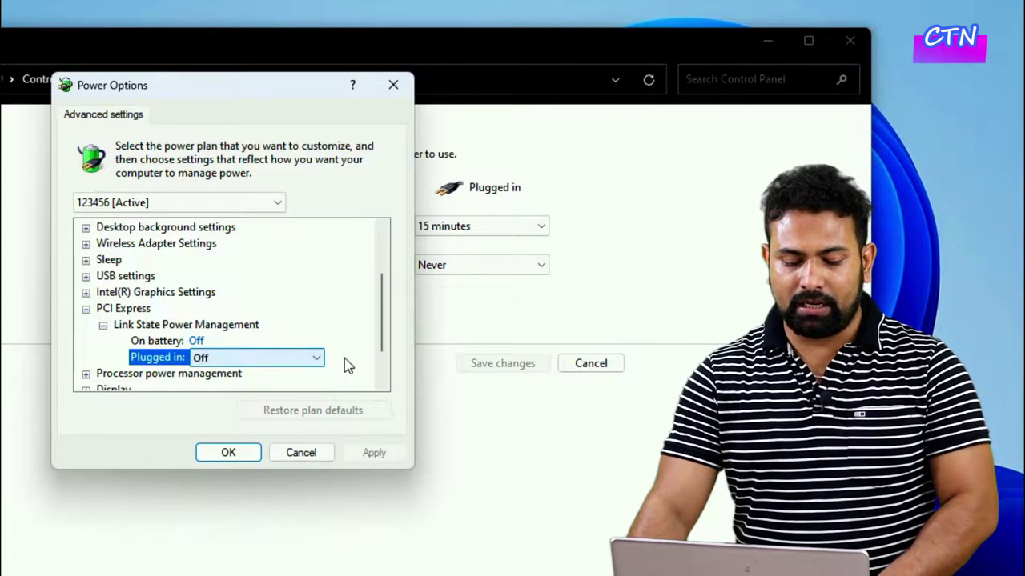
scroll(346, 360, down, 1)
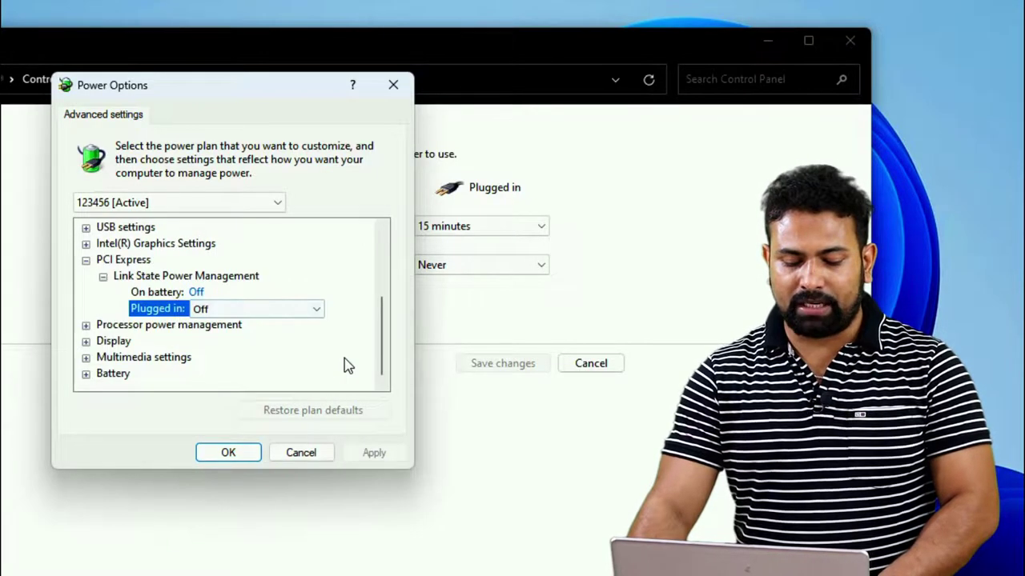
click(316, 309)
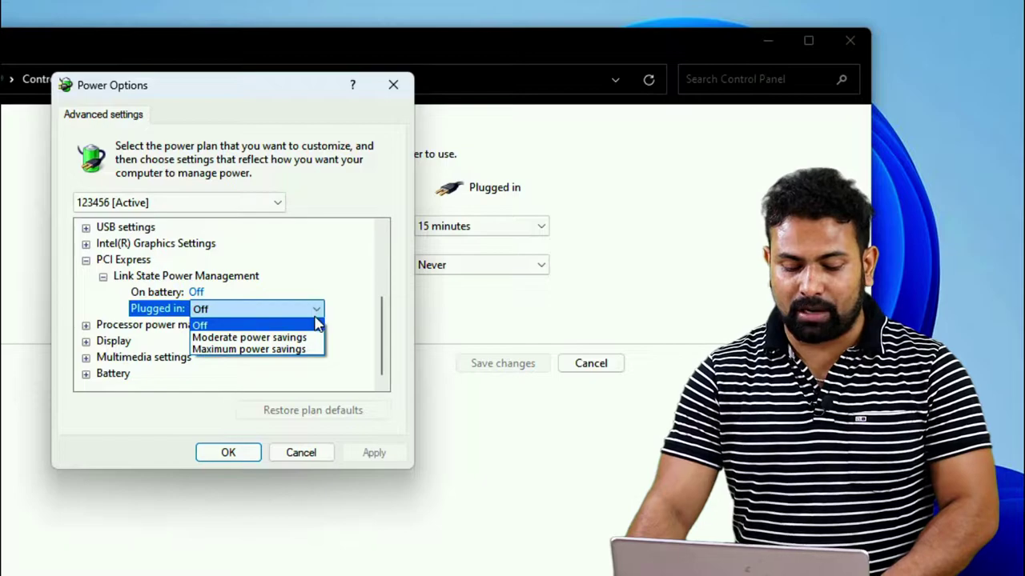
click(258, 339)
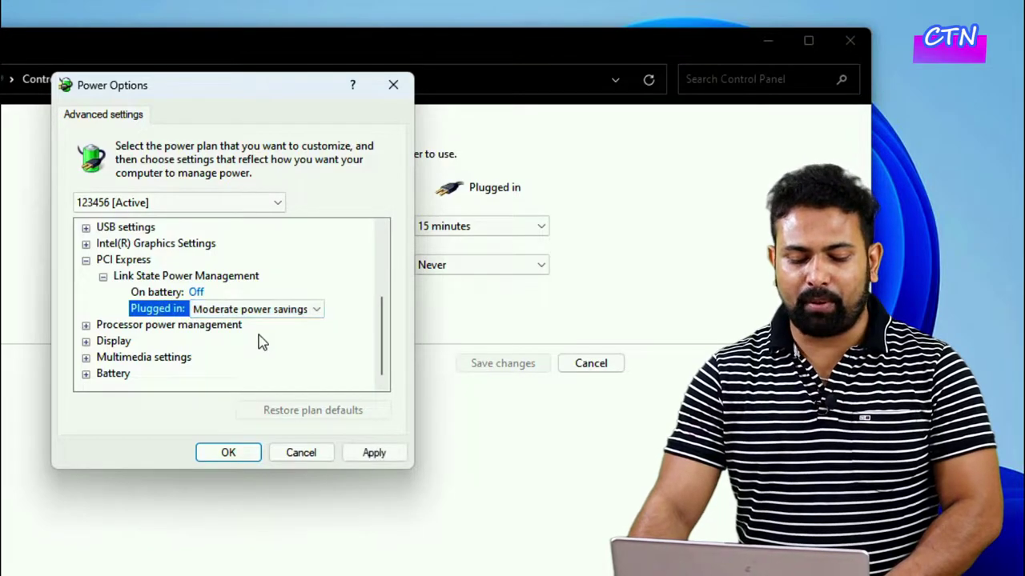
click(193, 294)
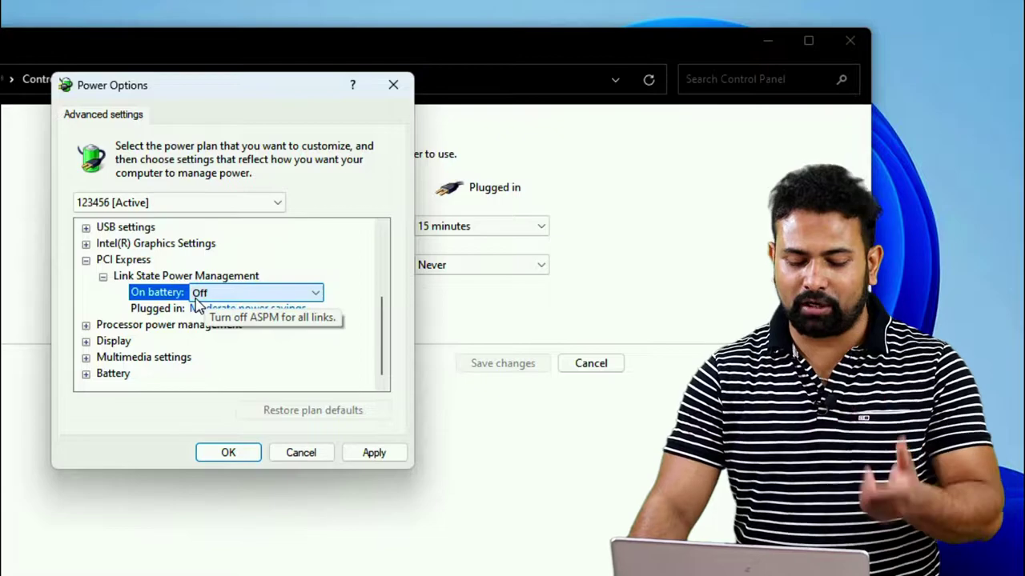
click(302, 295)
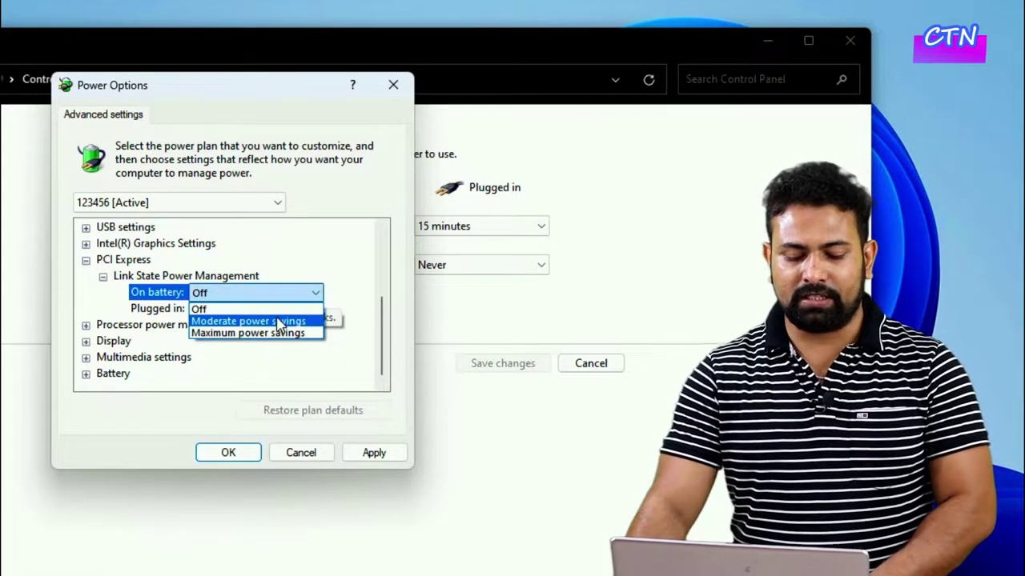
click(278, 322)
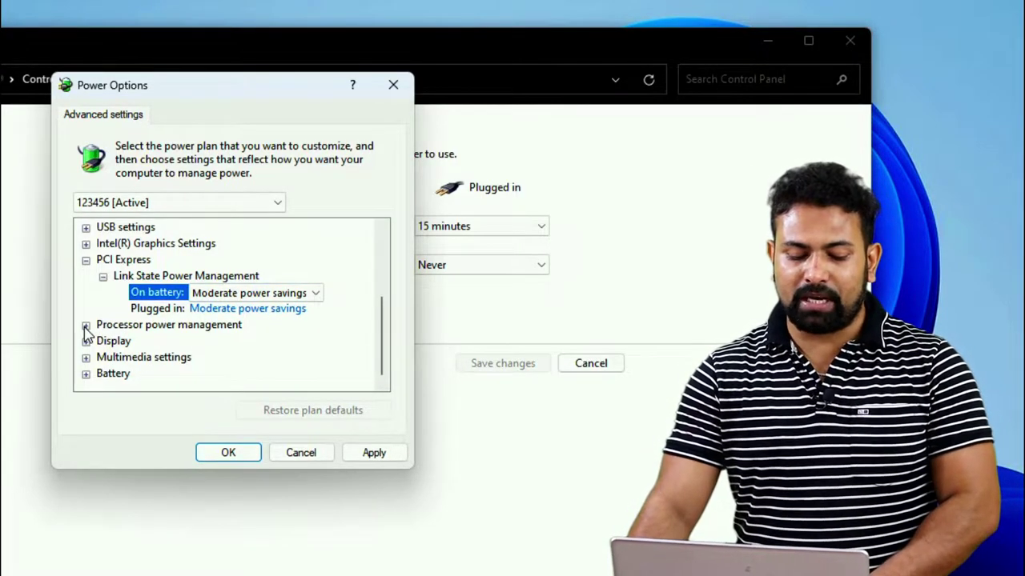
Set the minimum processor state under Processor power management to 80% for both plugged in and on battery.
click(85, 327)
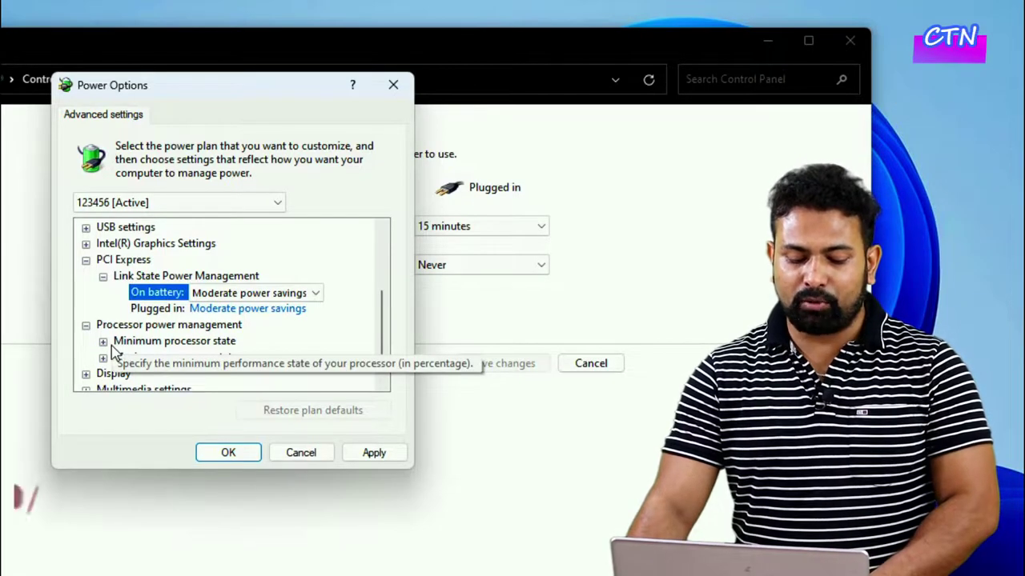
click(102, 342)
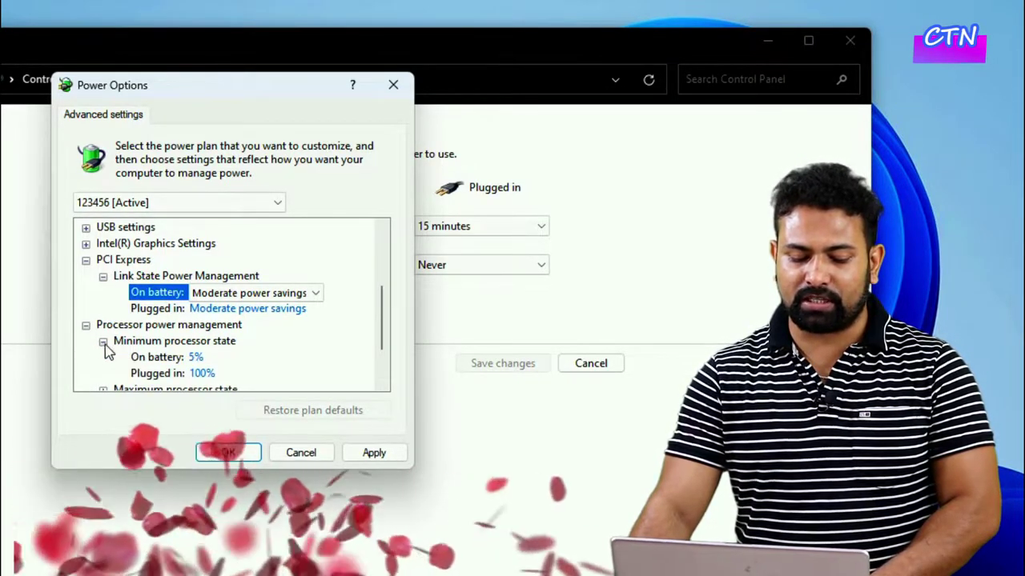
scroll(132, 288, down, 1)
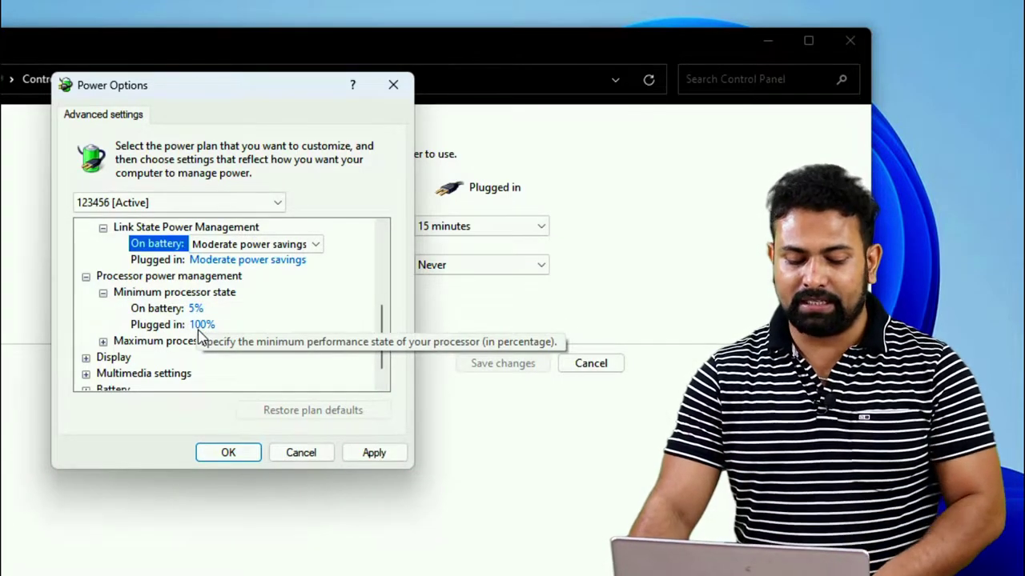
scroll(201, 335, down, 1)
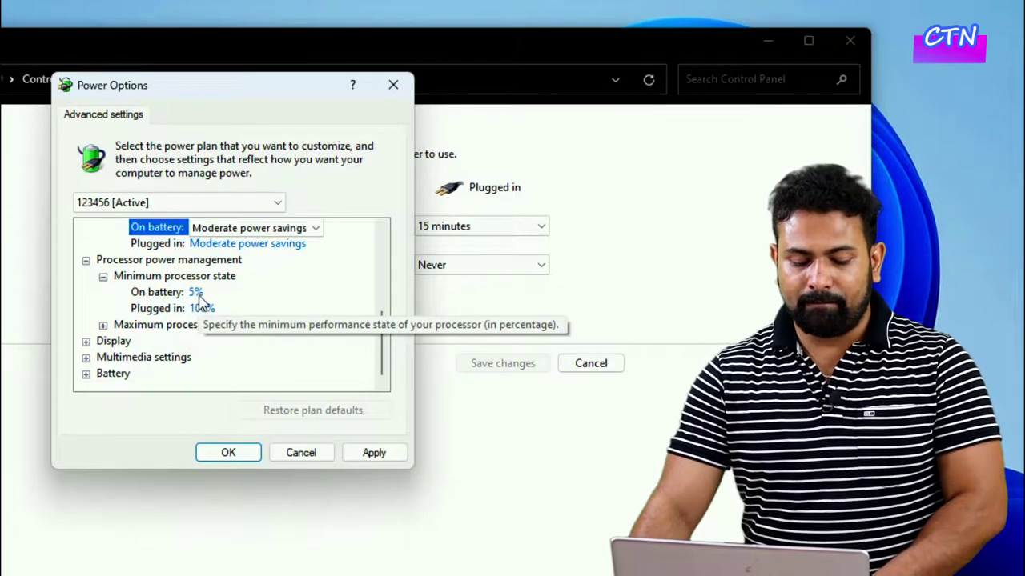
click(202, 309)
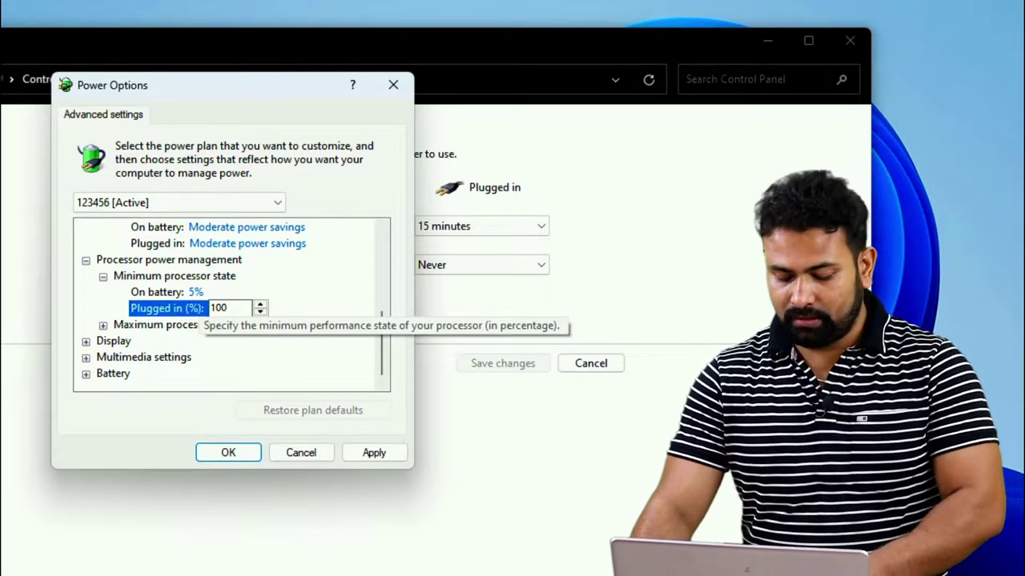
click(230, 312)
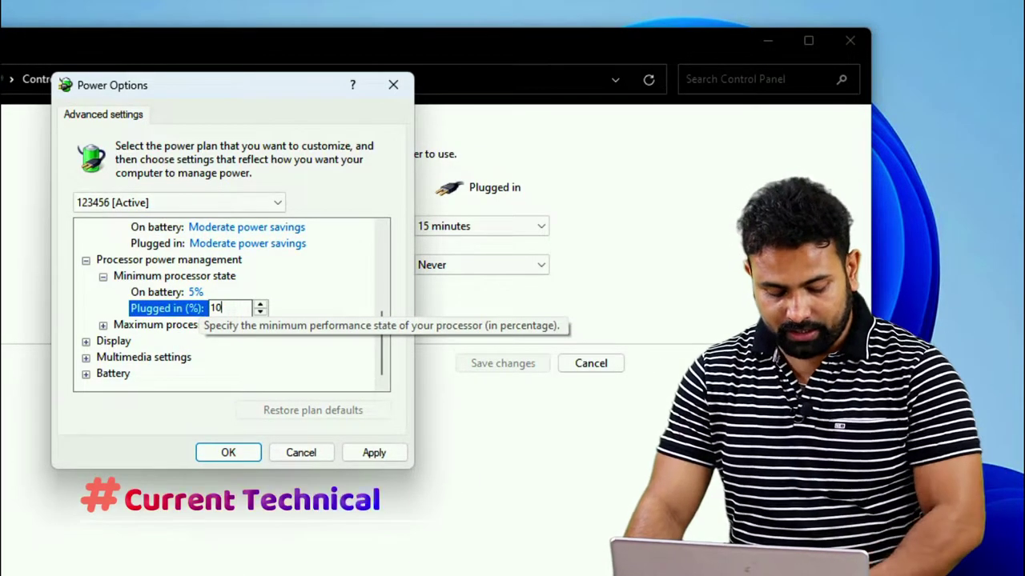
key(BackSpace)
key(BackSpace)
key(BackSpace)
text(80)
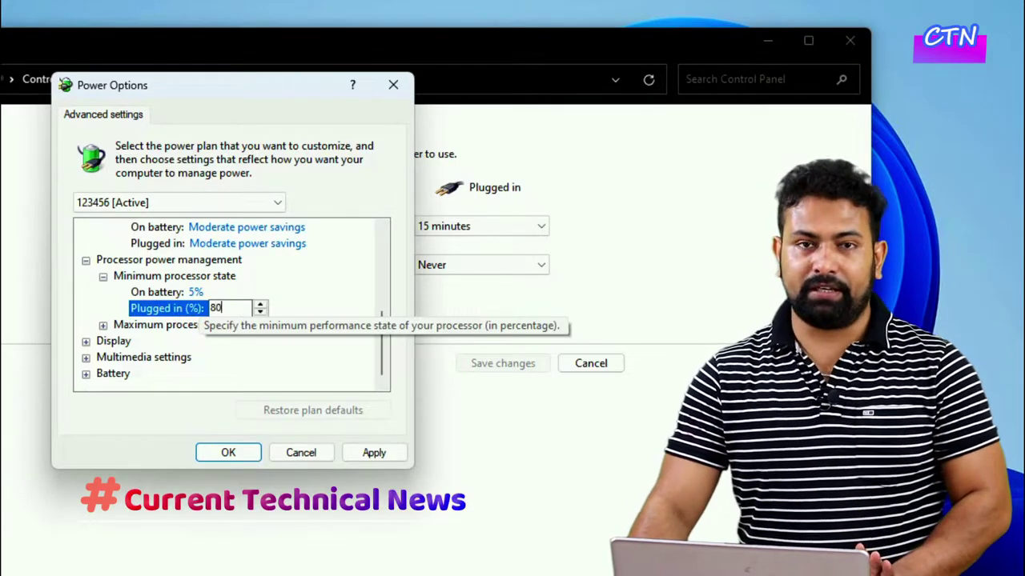
click(194, 293)
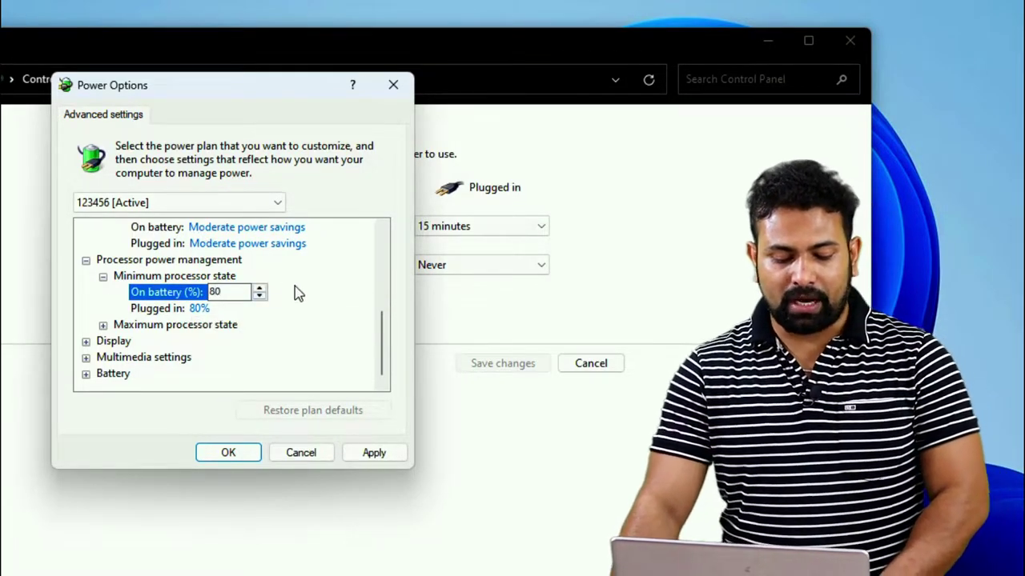
Set the maximum processor state to 90% for both plugged in and on battery, and apply the advanced power settings.
click(103, 326)
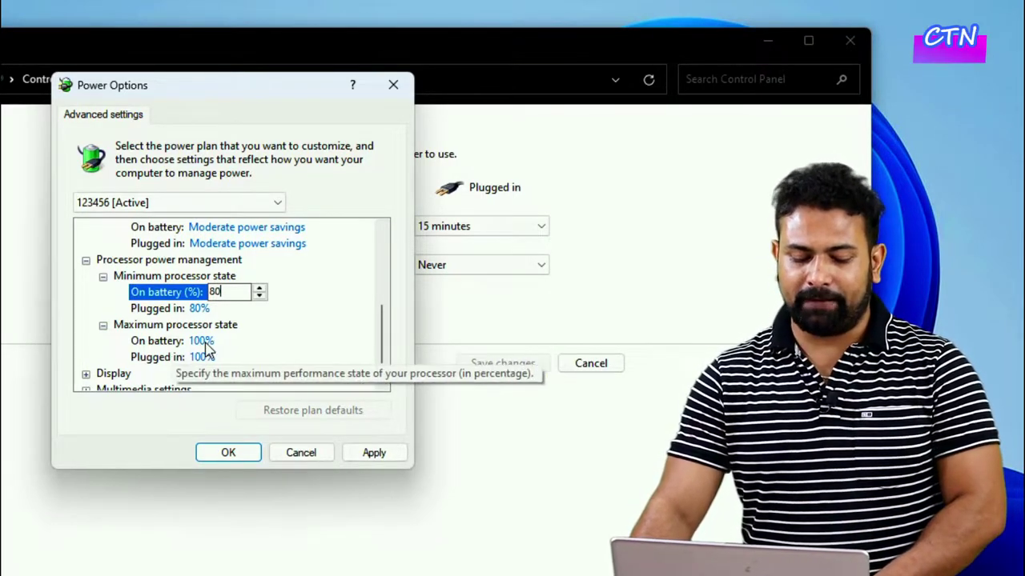
click(210, 358)
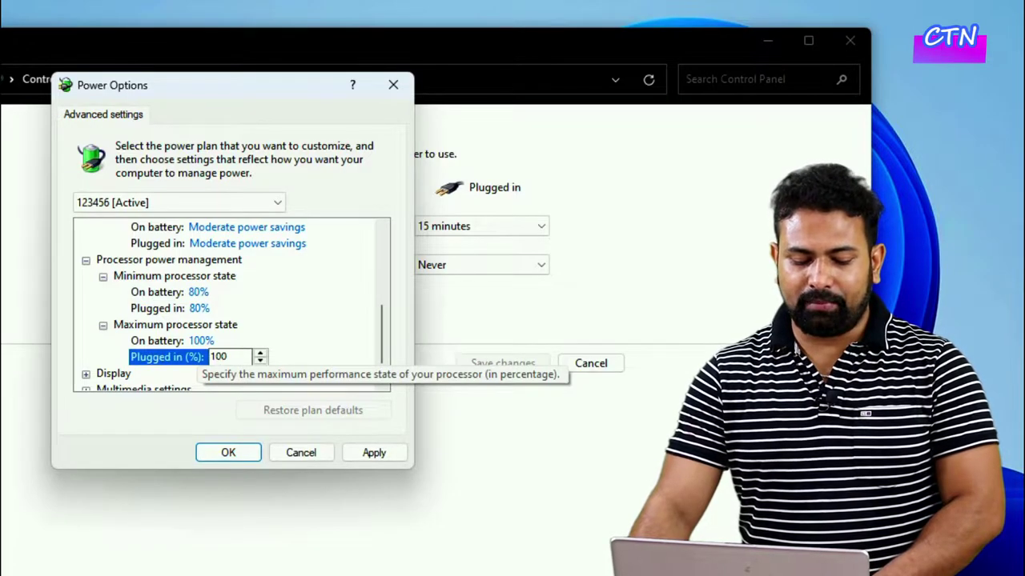
click(248, 359)
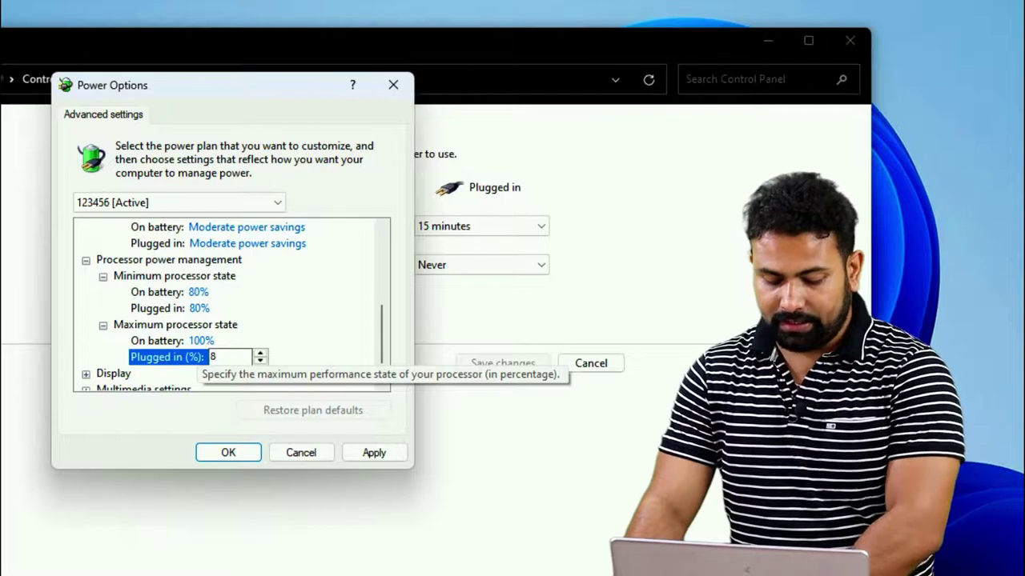
text(90)
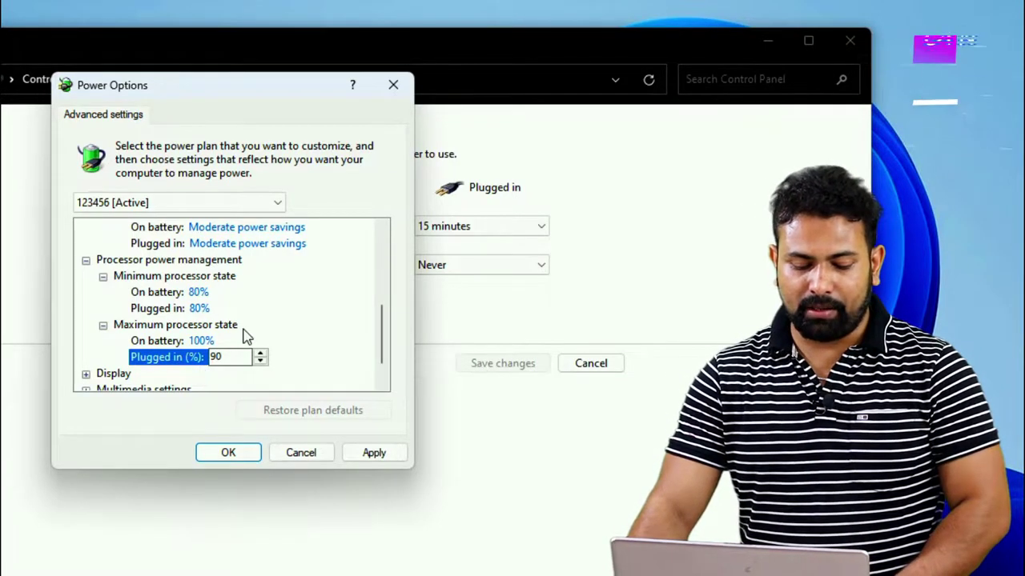
click(202, 342)
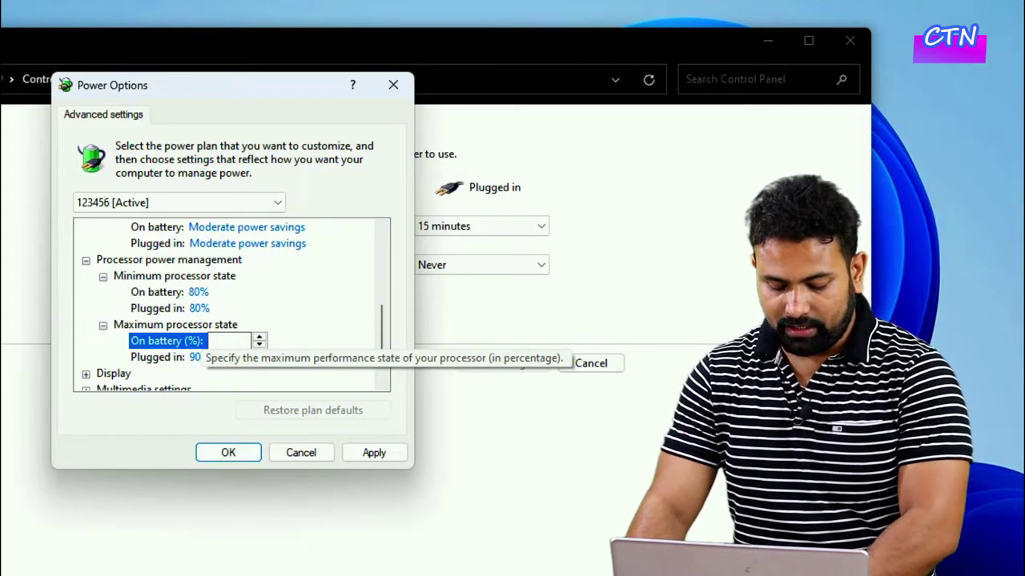
text(90)
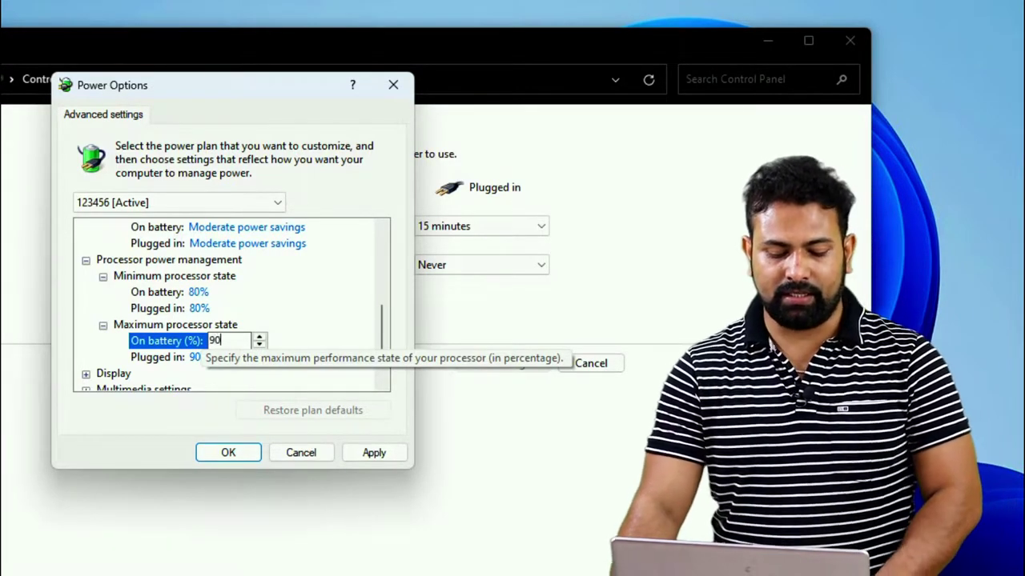
click(368, 453)
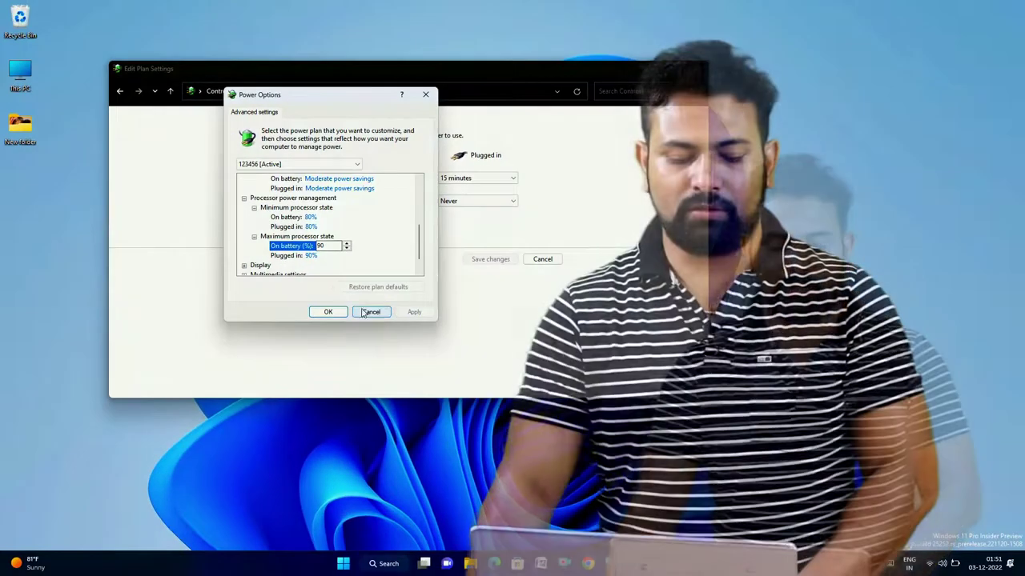
click(329, 311)
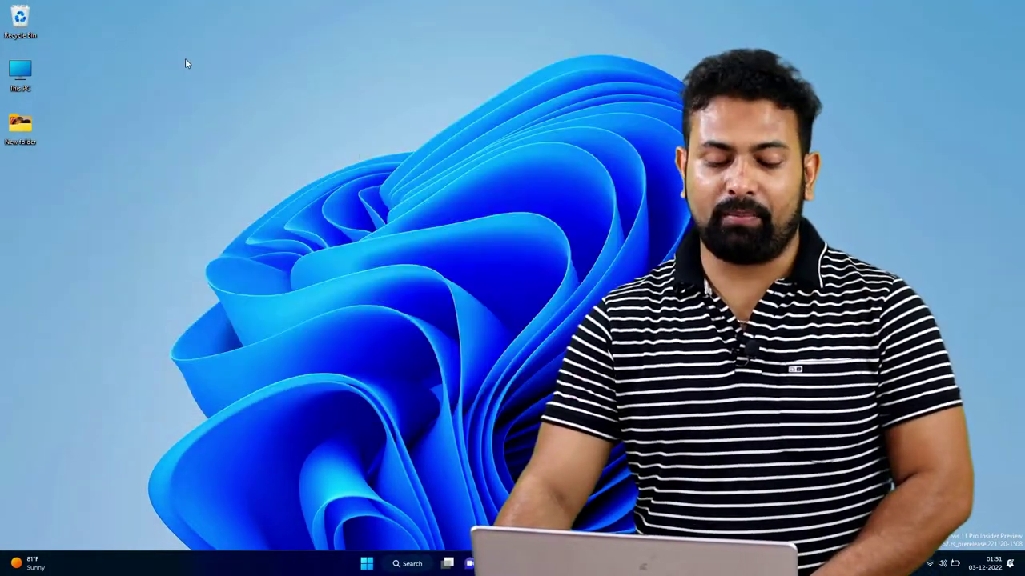
Refresh the desktop several times.
right_click(222, 93)
click(228, 104)
right_click(238, 115)
click(240, 126)
right_click(185, 83)
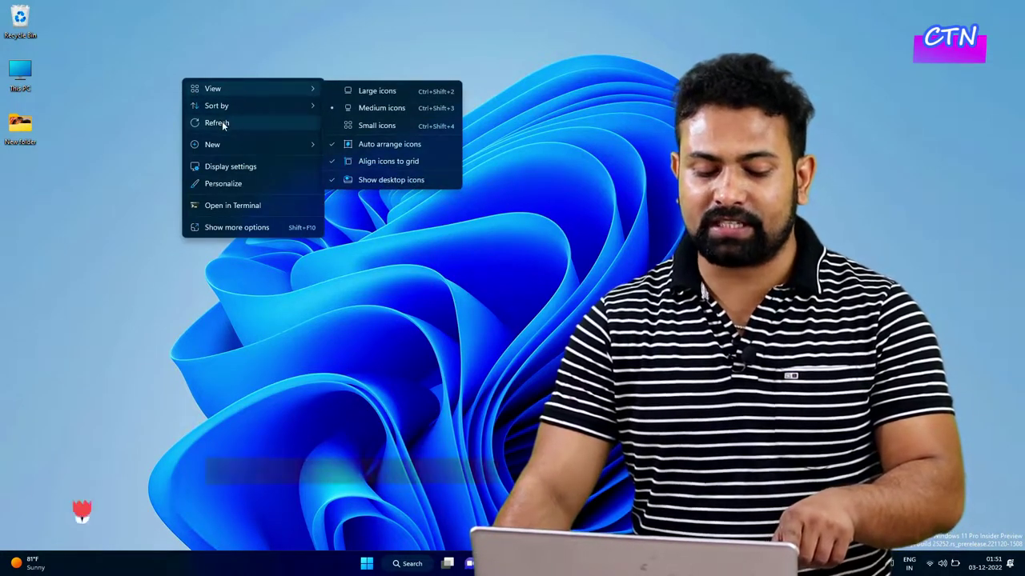
click(222, 122)
right_click(194, 97)
click(238, 141)
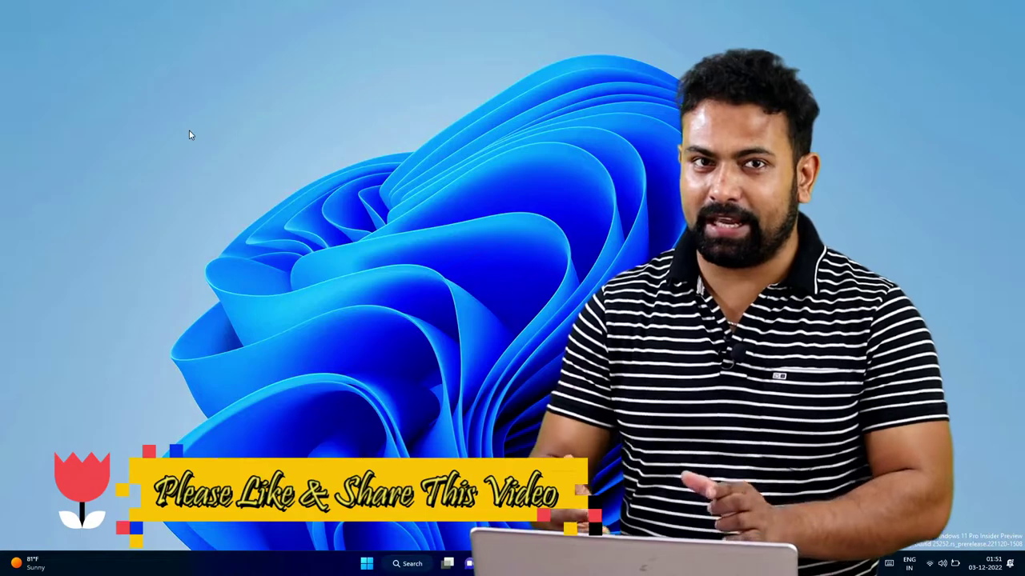